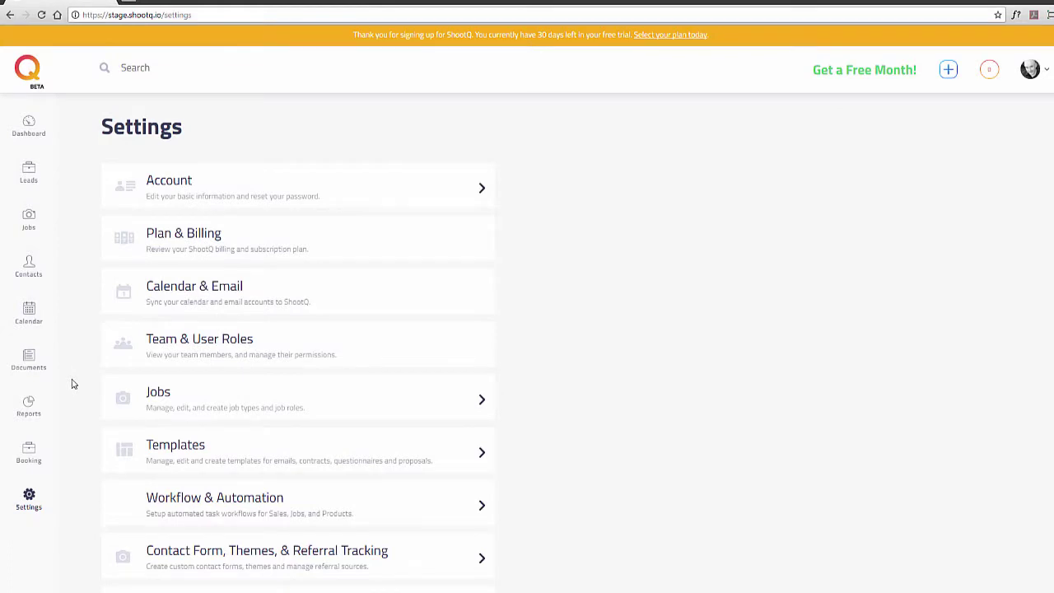
# Open Workflow & Automation settings and start a new lead workflow template
pyautogui.click(213, 497)
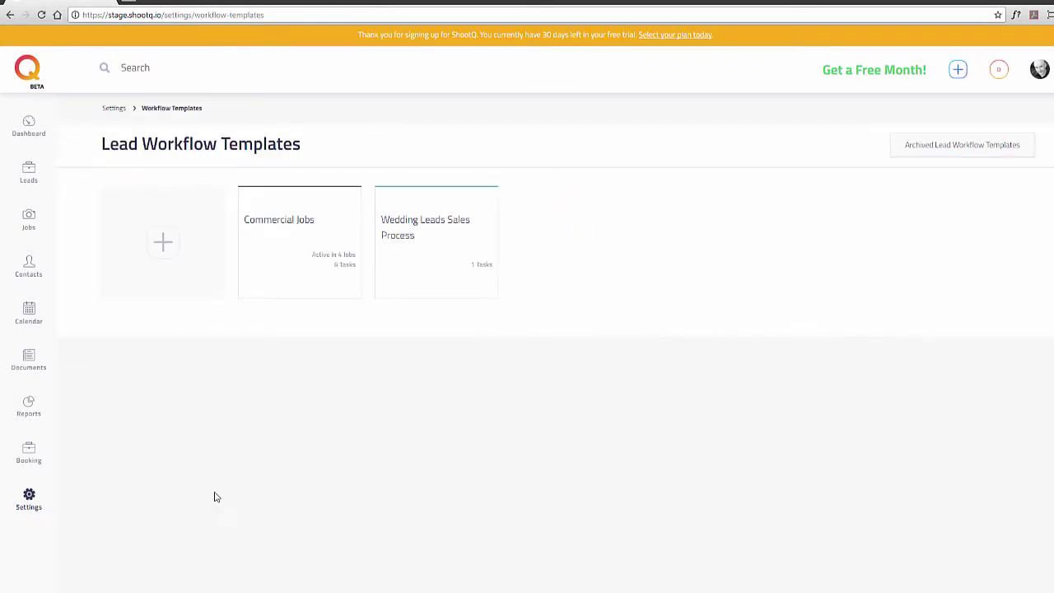
pyautogui.click(163, 242)
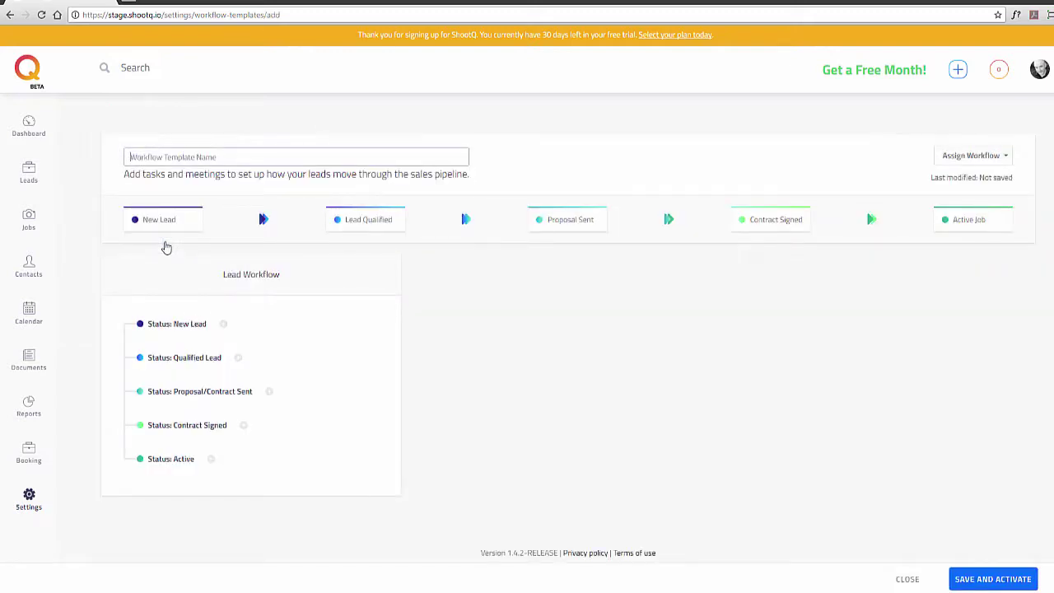
# Name the new workflow template 'Portraits'
pyautogui.write('Portraits')
pyautogui.click(947, 158)
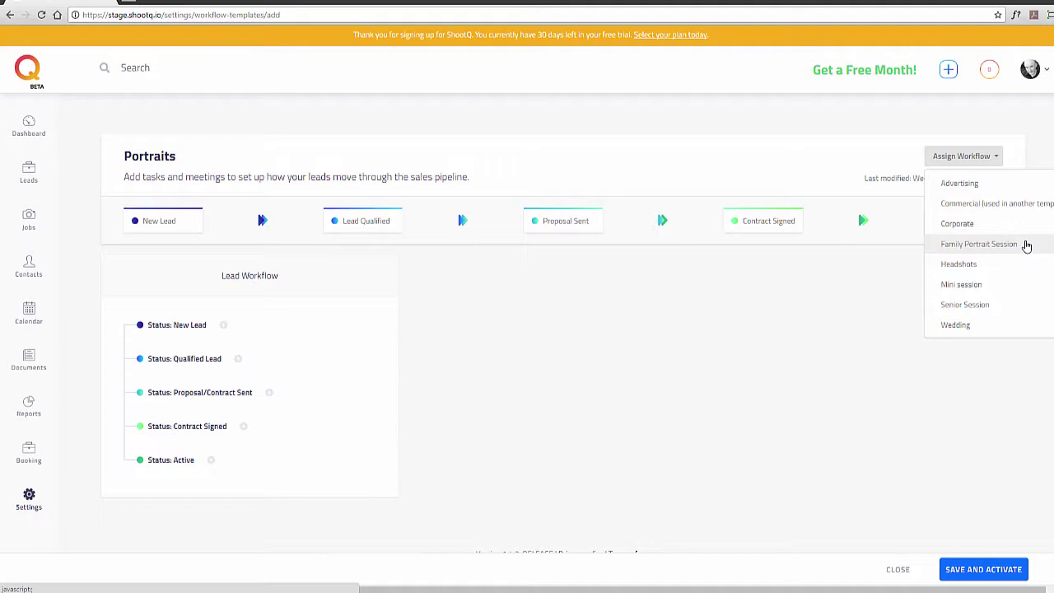
# Assign the template to Family Portrait Session, Headshots and Mini session, then add a New Lead task
pyautogui.click(1026, 246)
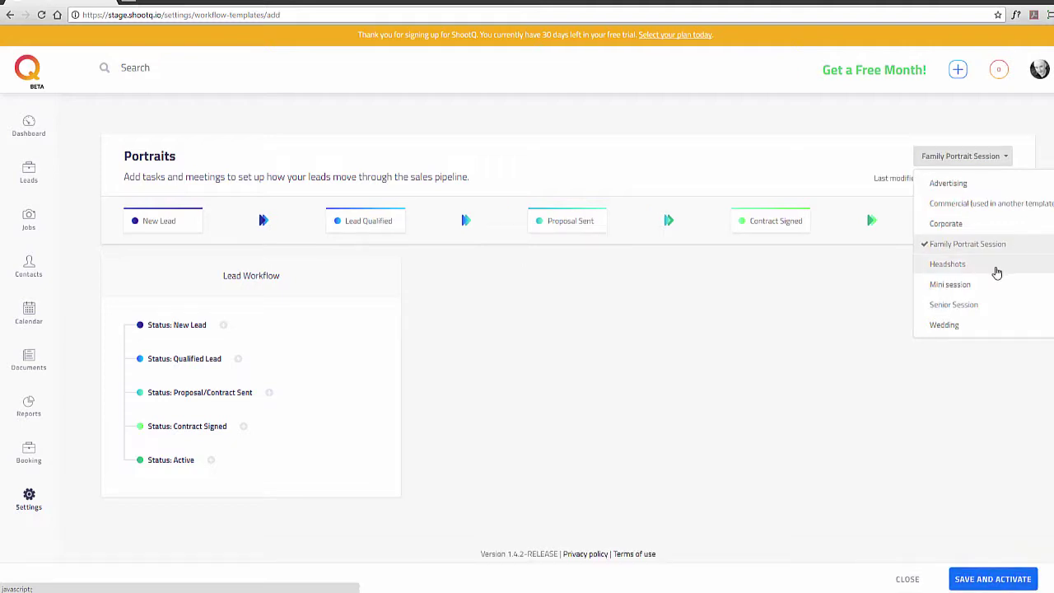
pyautogui.click(997, 272)
pyautogui.click(981, 287)
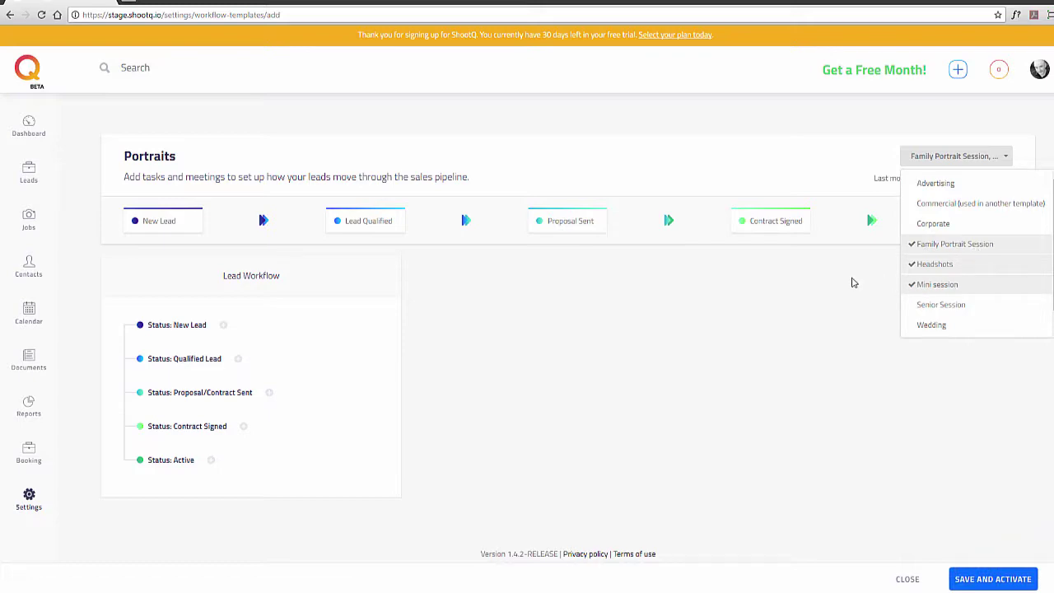
pyautogui.click(853, 282)
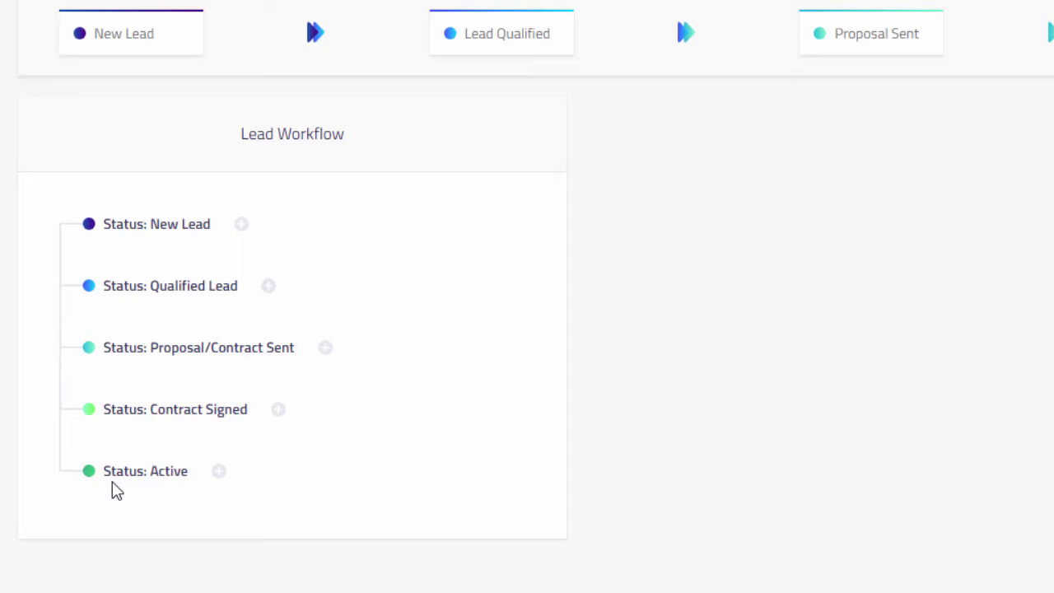
pyautogui.click(243, 227)
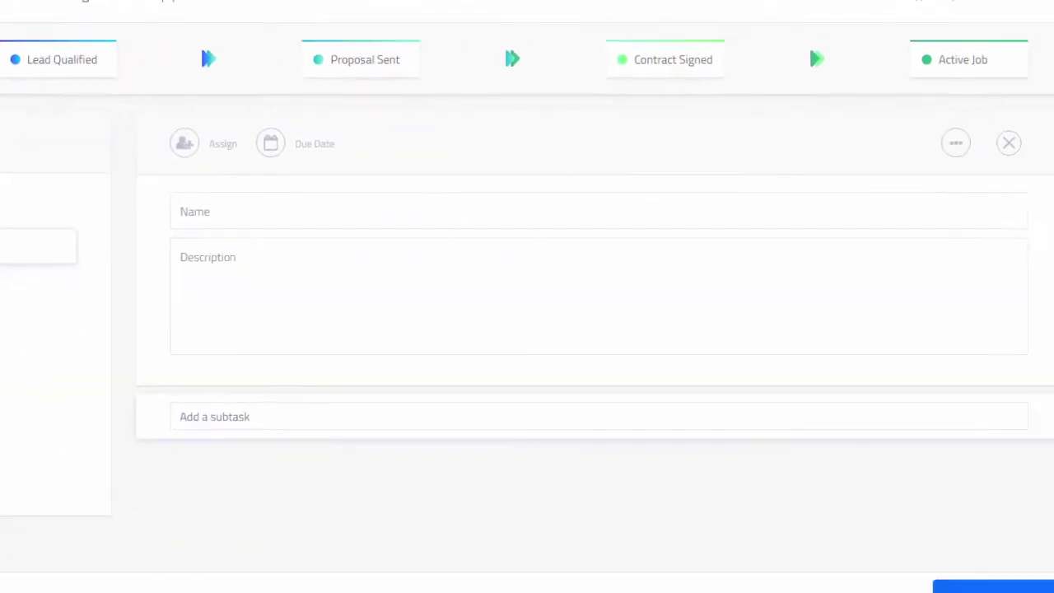
# Name the task 'Initial Contact - Send Pricing' and paste in its description
pyautogui.click(145, 203)
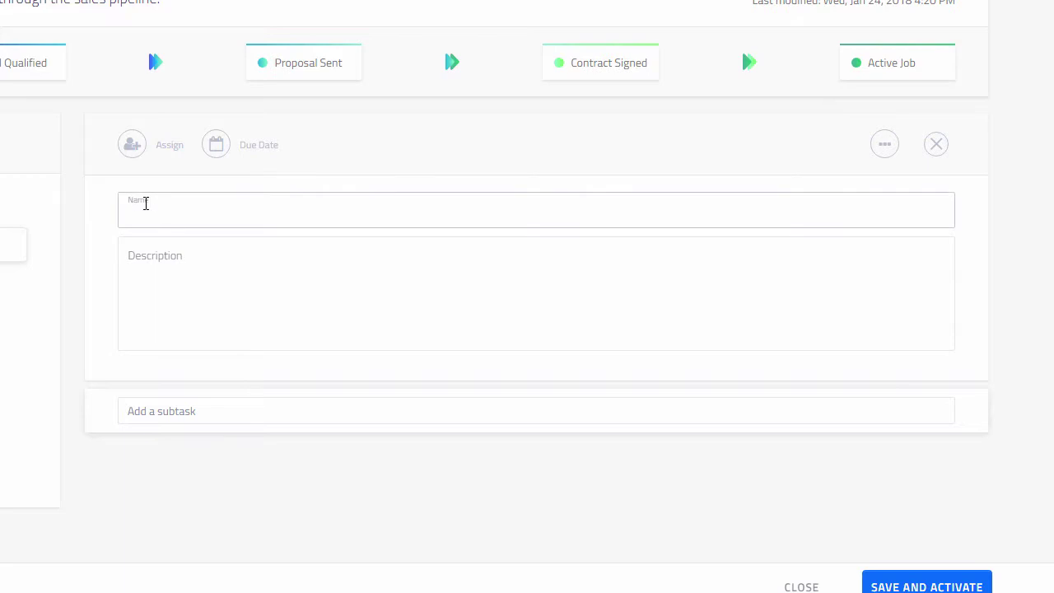
pyautogui.write('Initial Contact ')
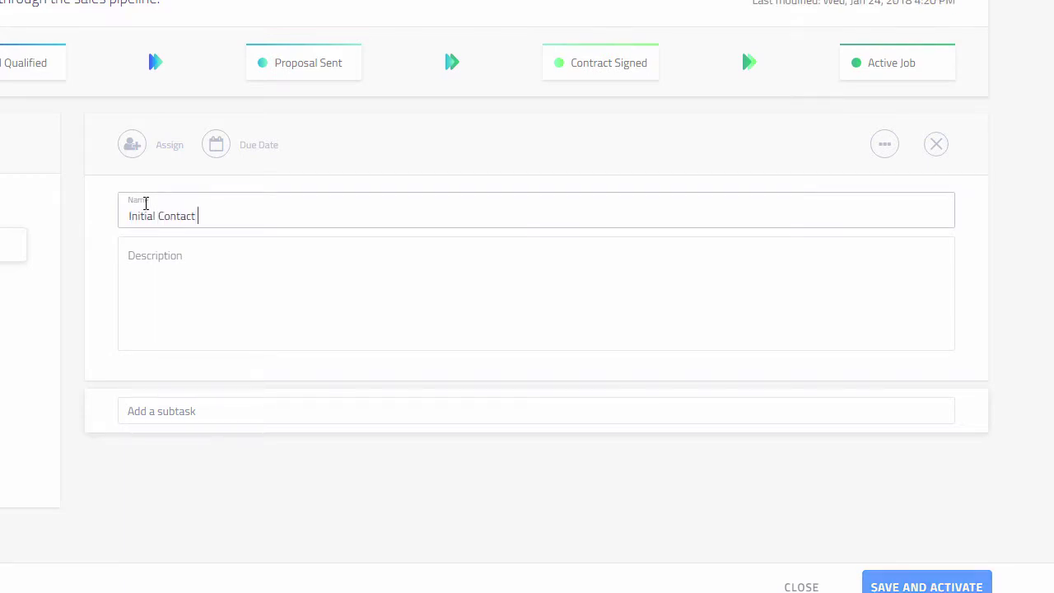
pyautogui.write('- Send Pricing')
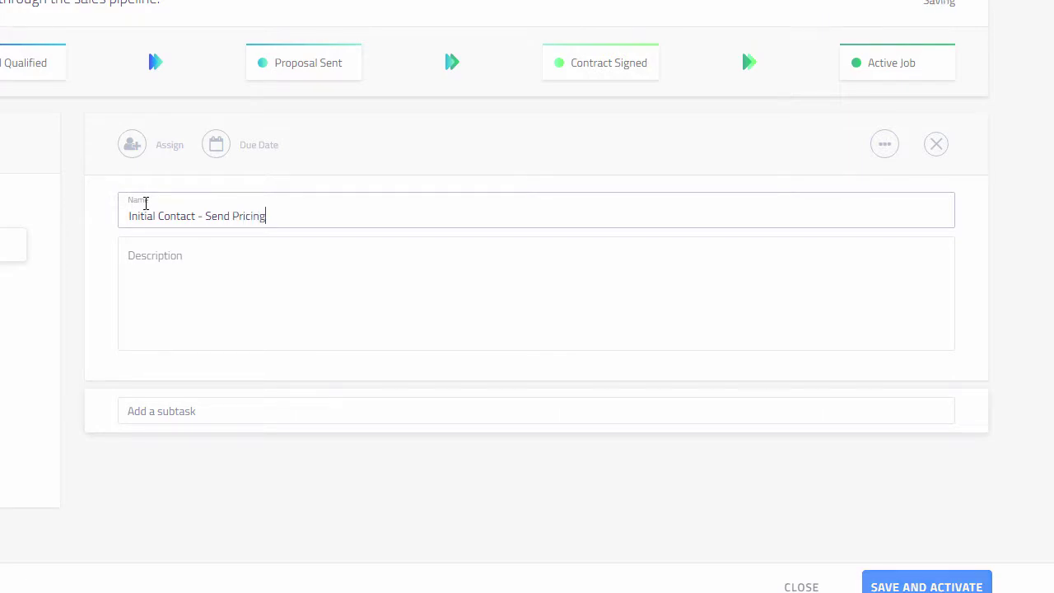
pyautogui.press('Tab')
pyautogui.write("Depending on the client's remarks, we need to contact them either by phone or email. We also need to send them our pricing brochure.")
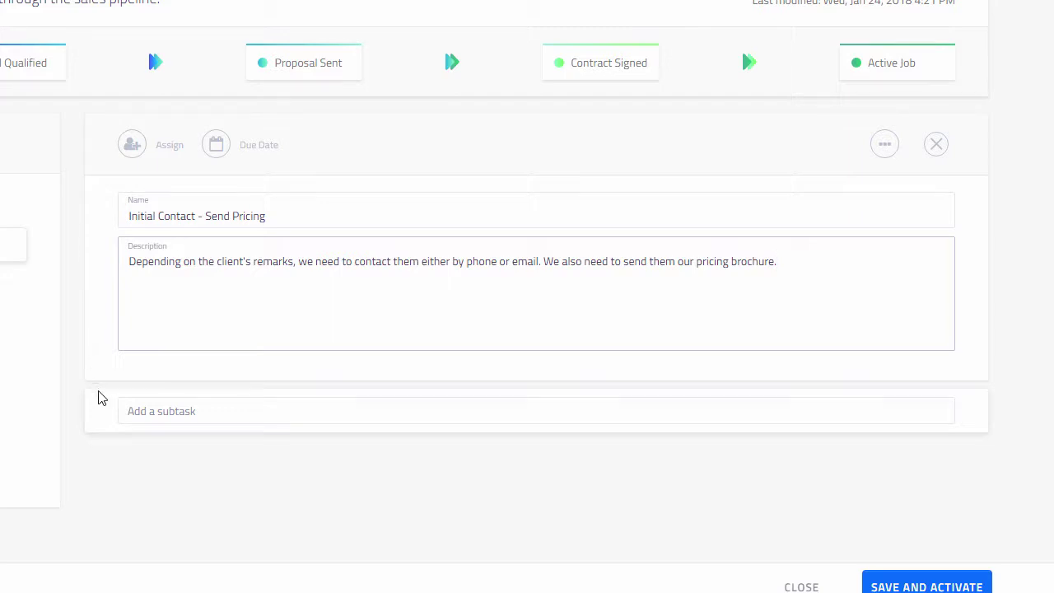
pyautogui.click(155, 411)
# Add the subtasks 'Call/Email Client' and 'Send Pricing Guide' to the task
pyautogui.write('Ca')
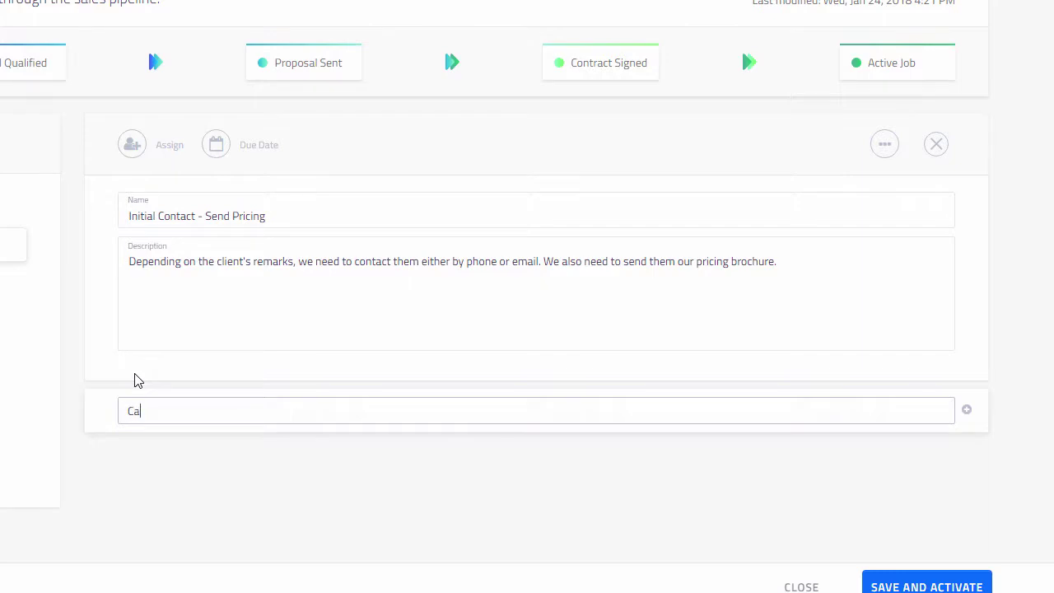
pyautogui.write('ll/Email Client')
pyautogui.press('Return')
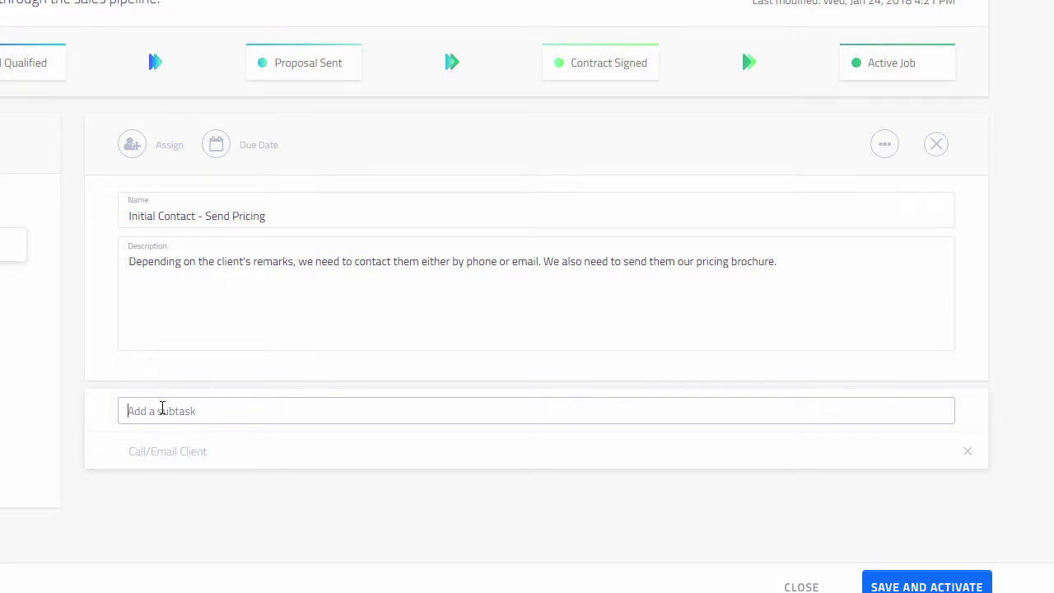
pyautogui.write('Send Pricing Guide')
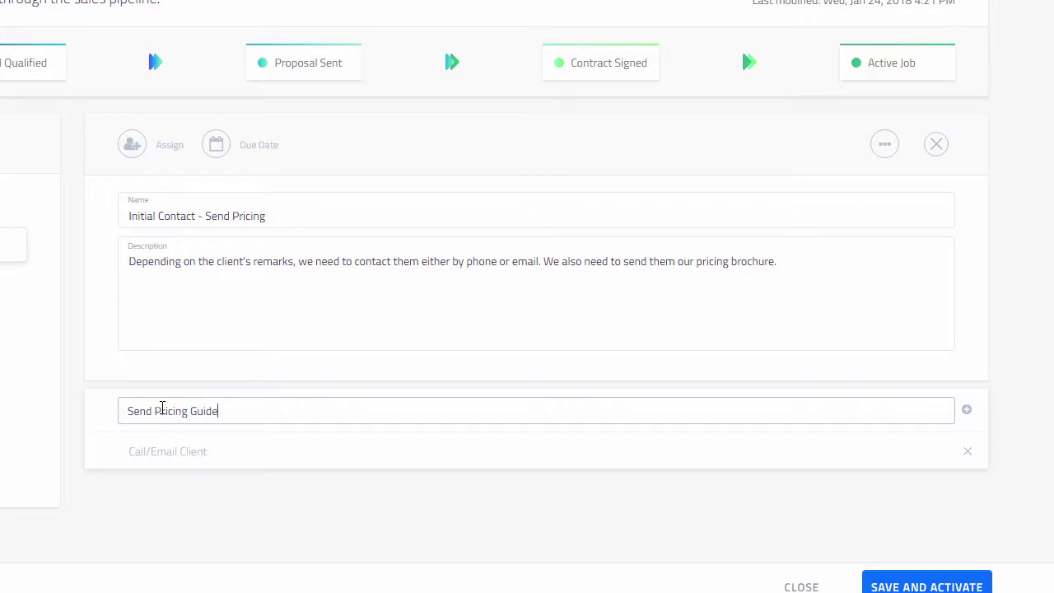
pyautogui.press('Return')
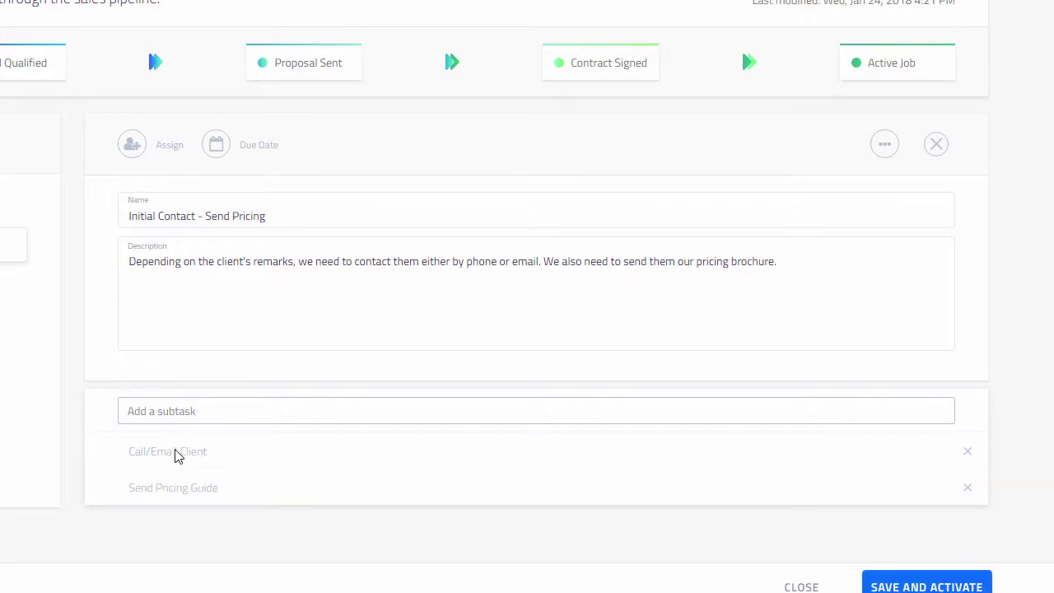
pyautogui.click(176, 456)
pyautogui.click(217, 437)
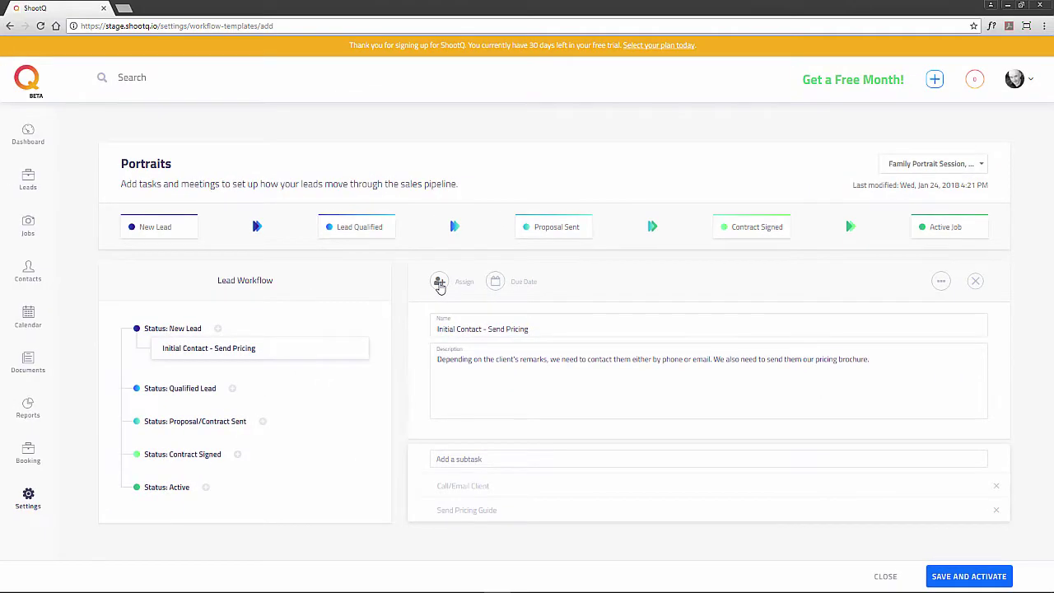
# Assign the first team member in Assign Personnel to the task
pyautogui.click(440, 283)
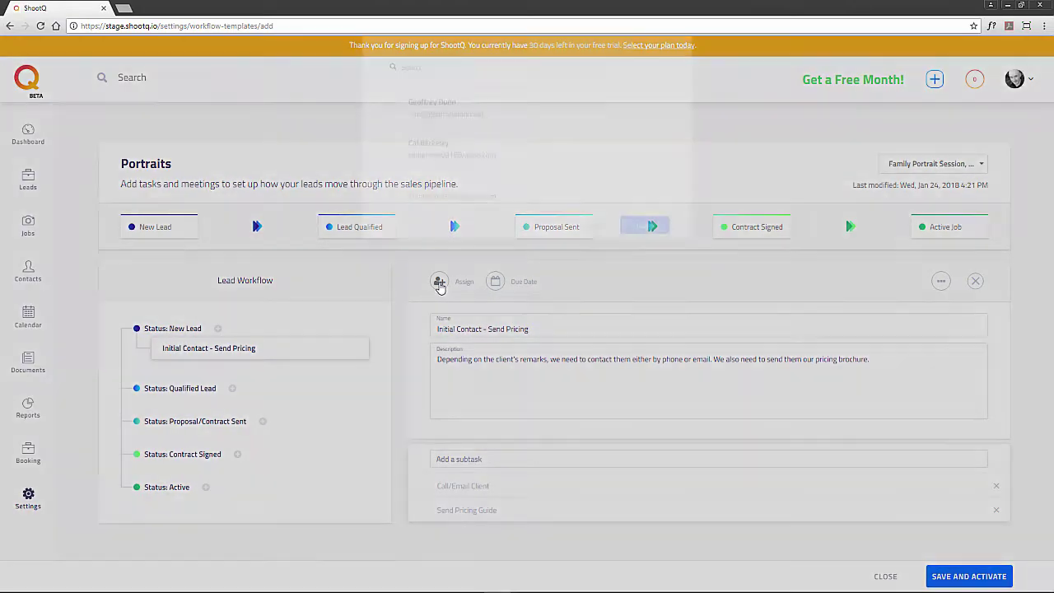
pyautogui.click(389, 156)
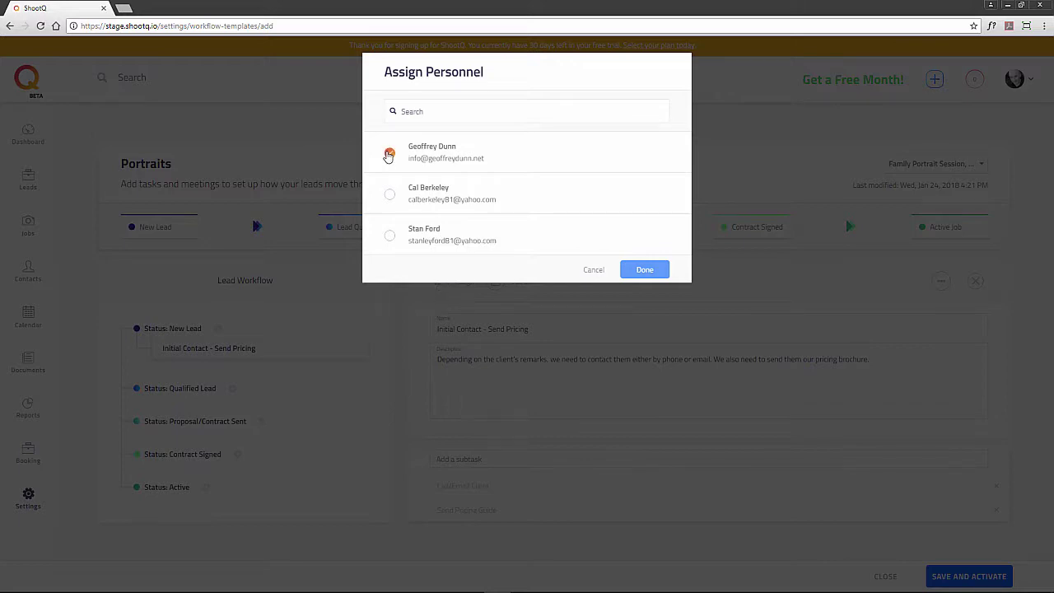
pyautogui.click(645, 270)
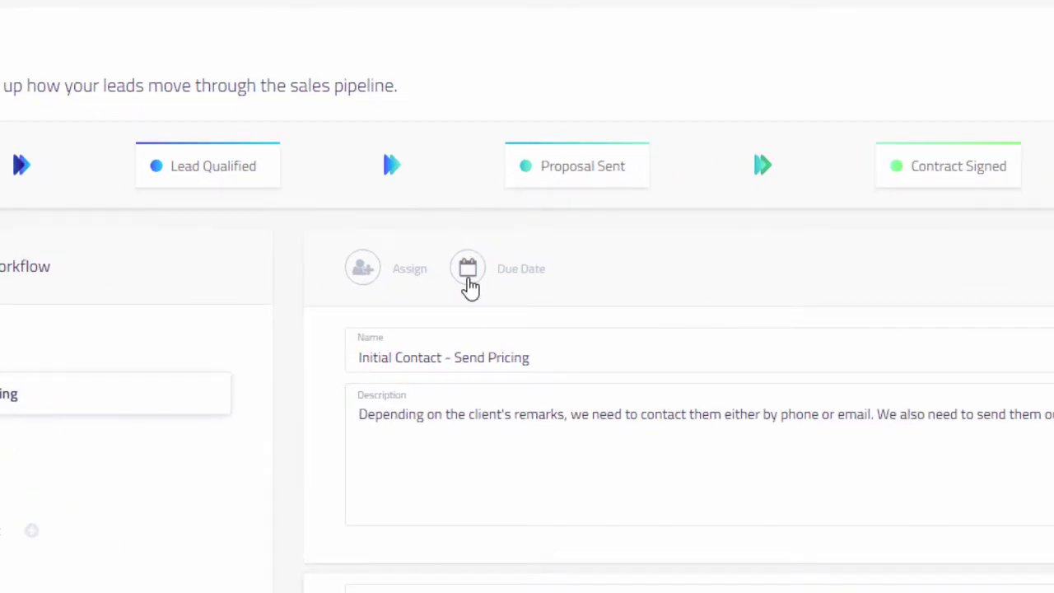
# Set the task's due date to 1 day(s) after the status starts and save it
pyautogui.click(468, 272)
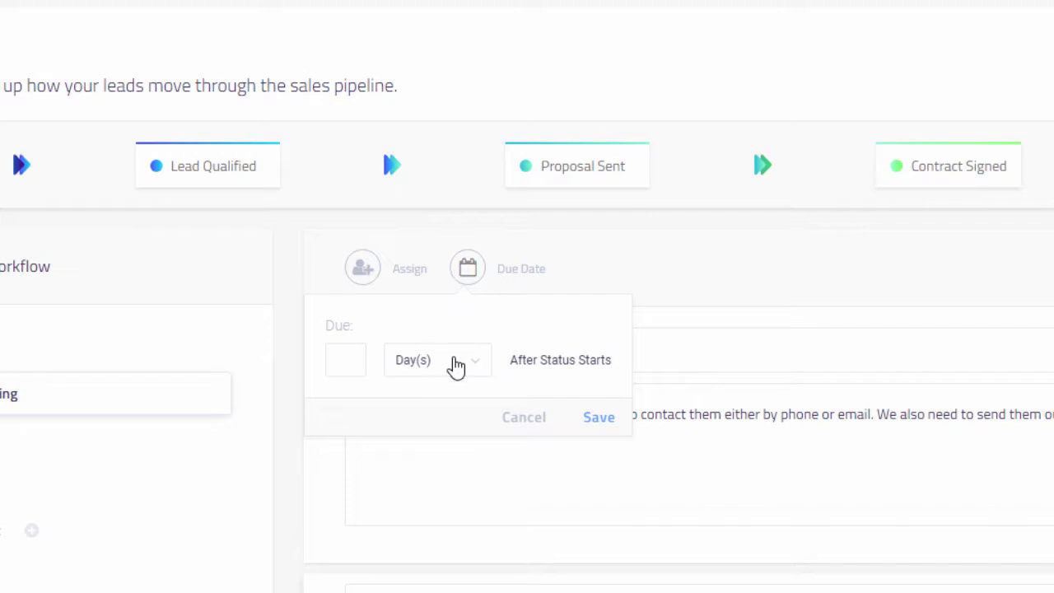
pyautogui.click(454, 366)
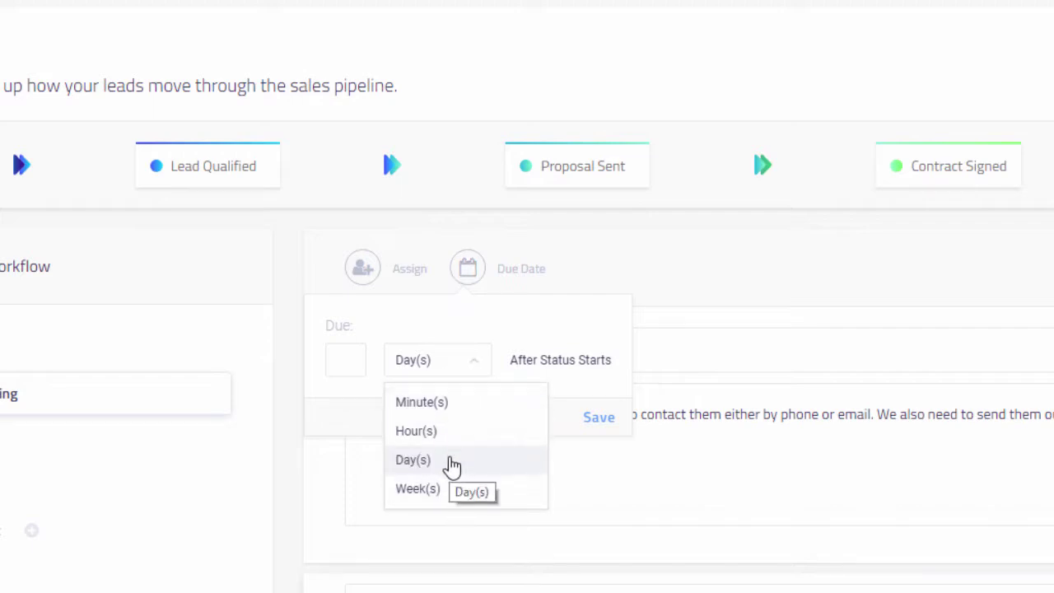
pyautogui.click(450, 459)
pyautogui.click(355, 361)
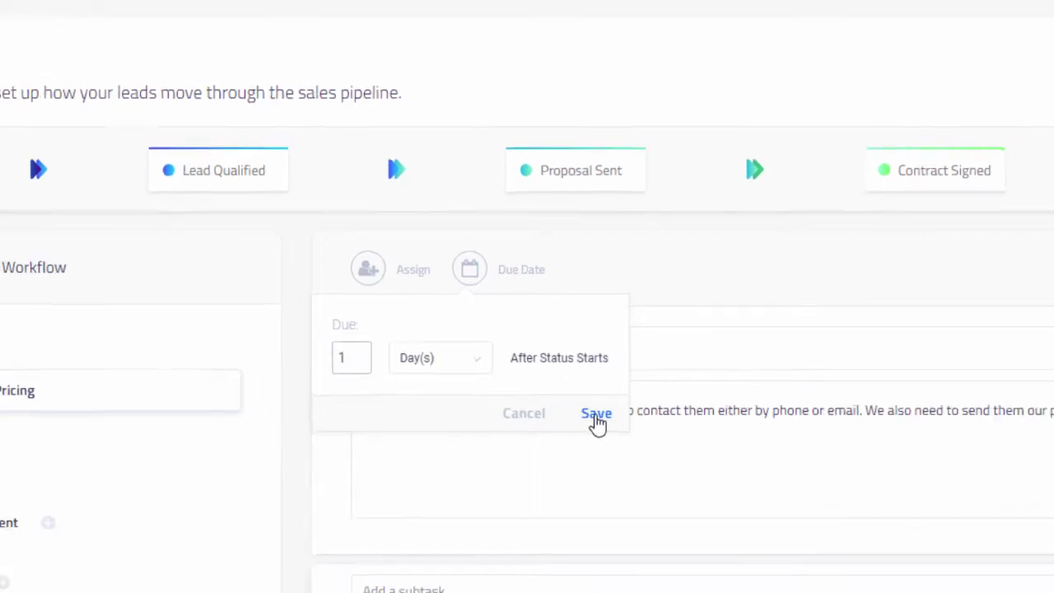
pyautogui.click(599, 419)
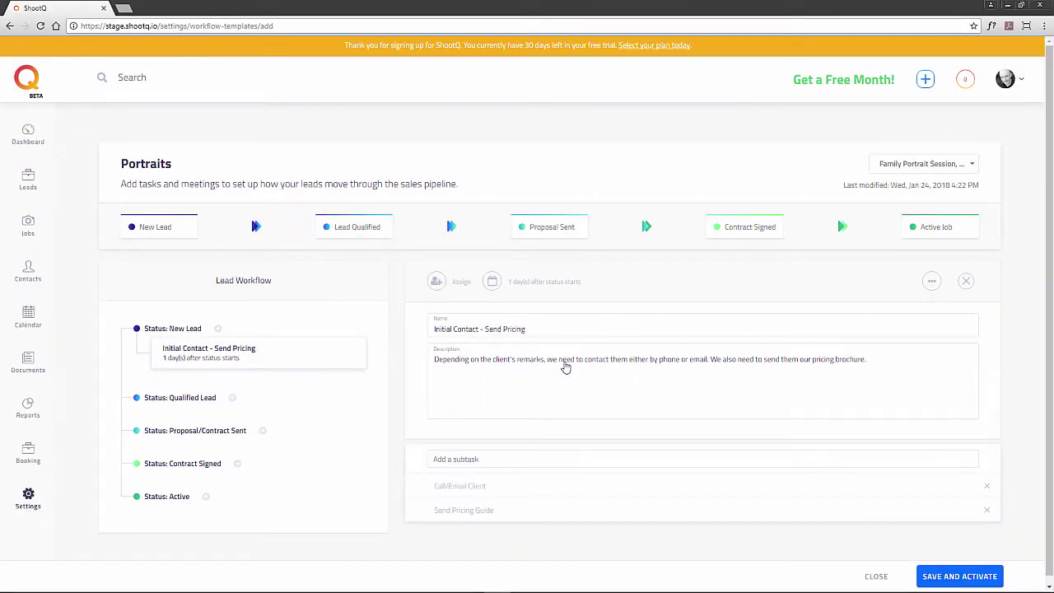
pyautogui.click(933, 281)
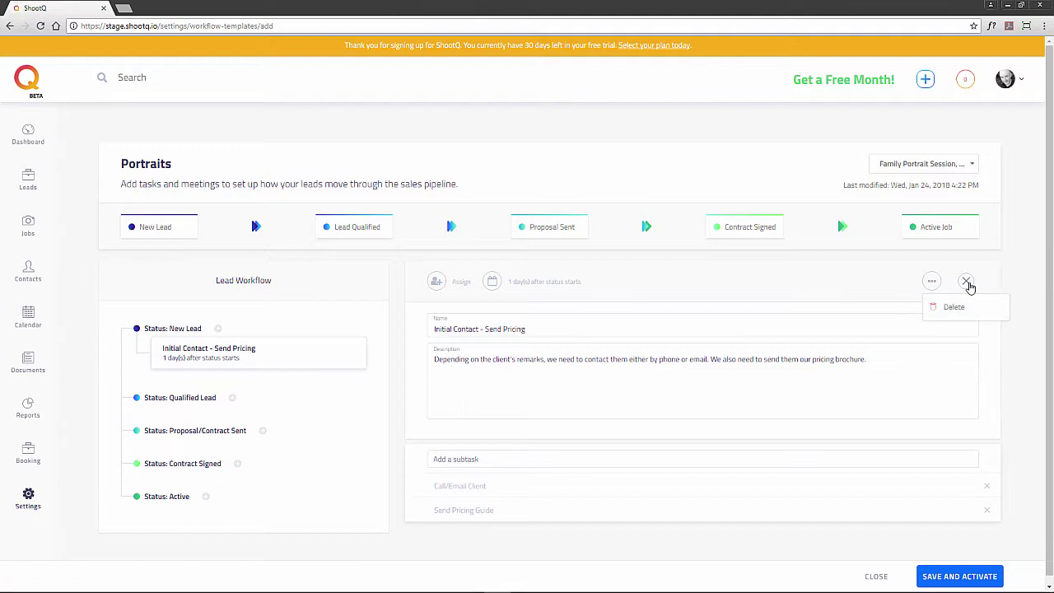
pyautogui.click(867, 287)
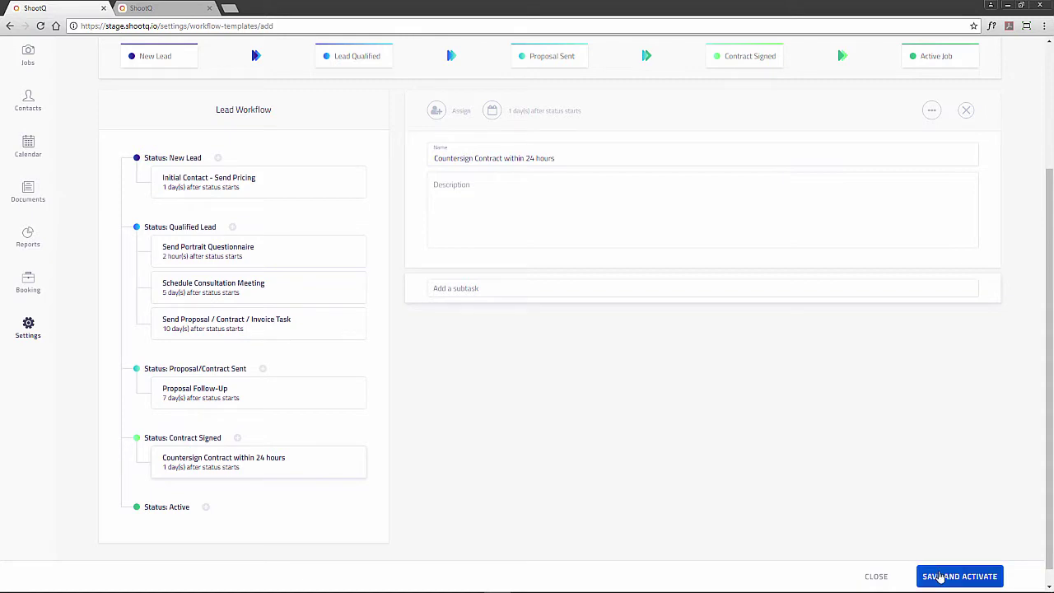
# Save and activate the Portraits template, then close the editor to the templates list
pyautogui.click(939, 577)
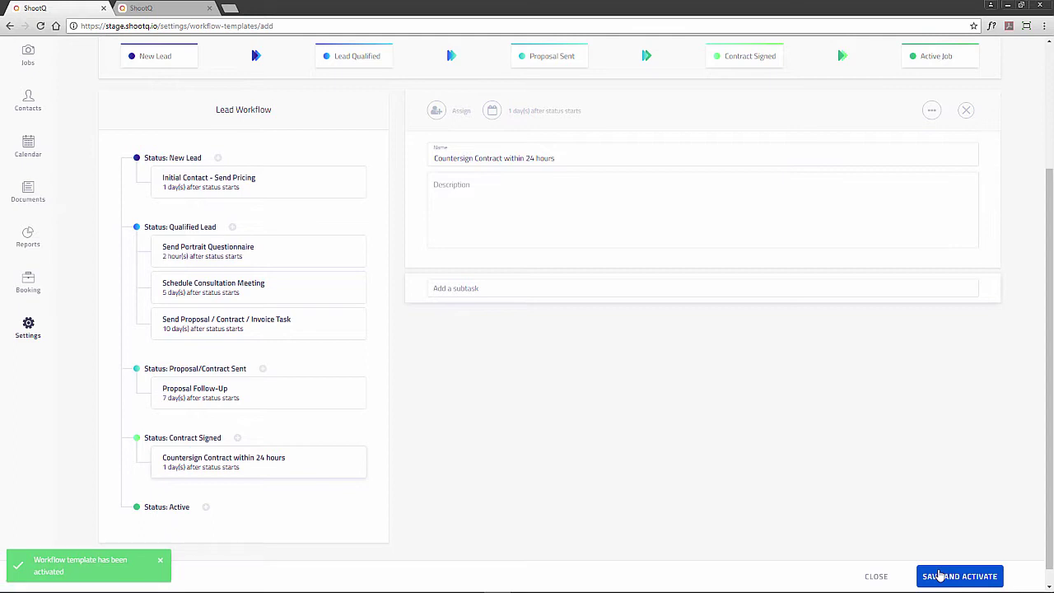
pyautogui.click(875, 576)
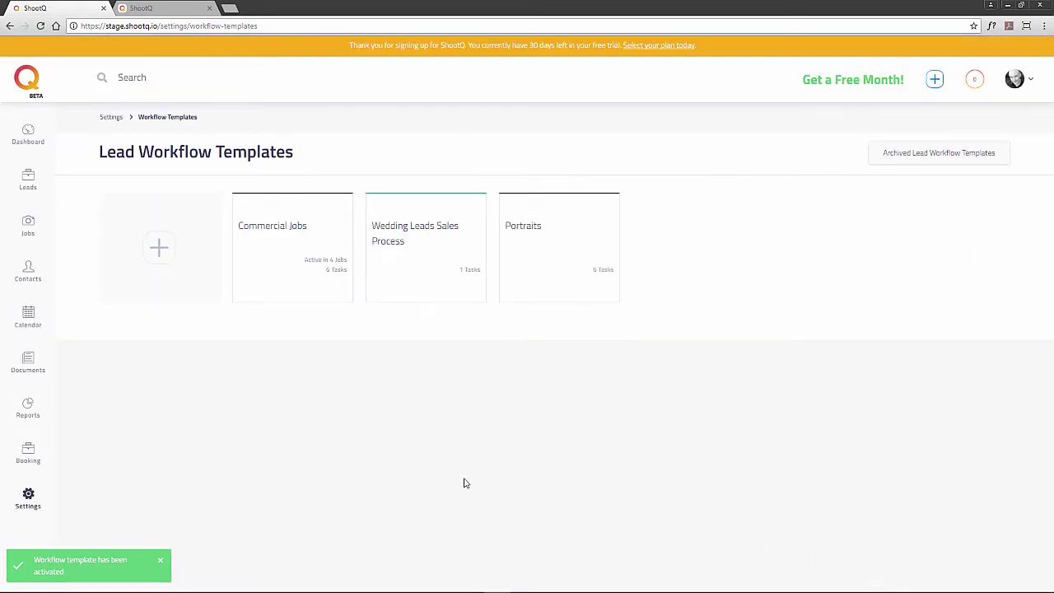
pyautogui.moveTo(524, 292)
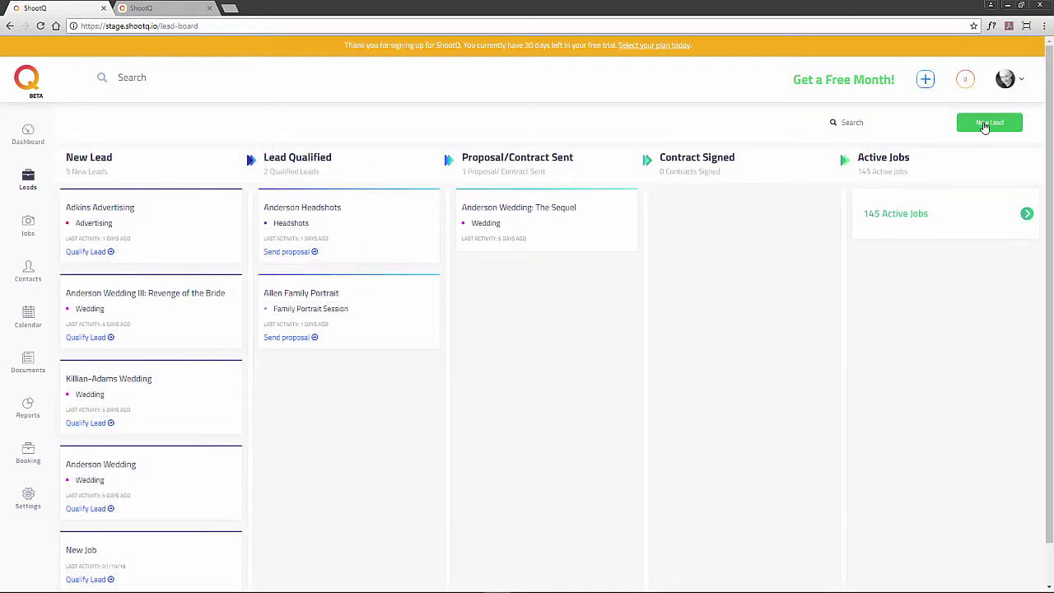
# Start a new job and add a new contact with the client's first name, last name and e-mail
pyautogui.click(985, 124)
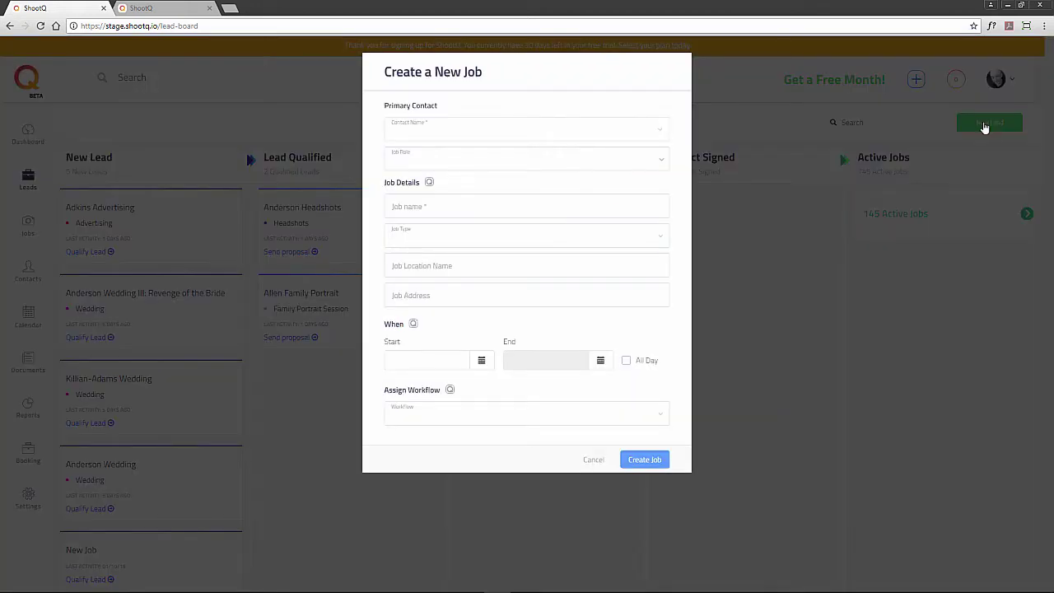
pyautogui.click(560, 138)
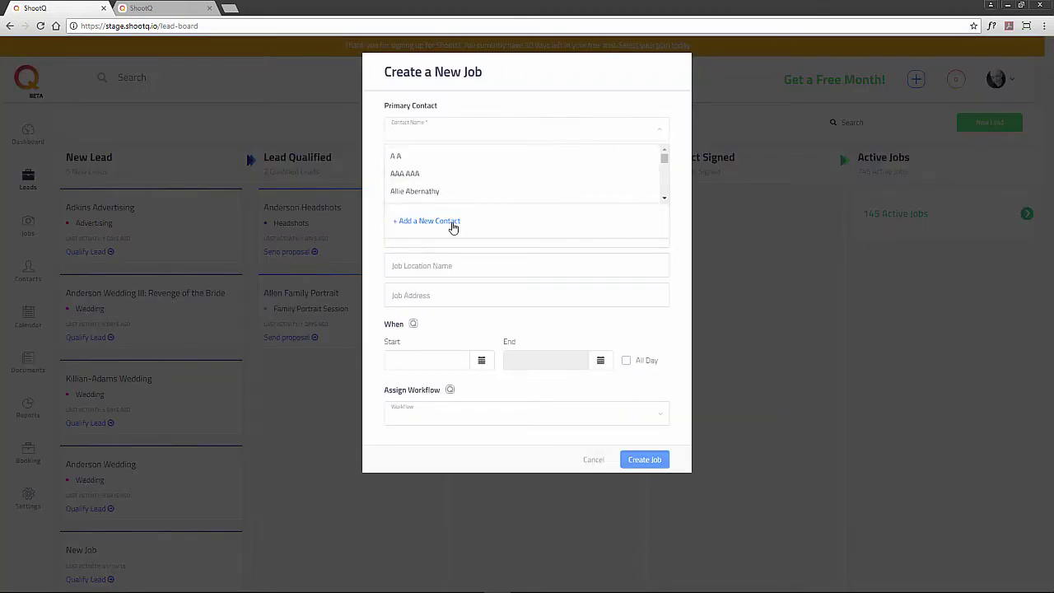
pyautogui.click(450, 224)
pyautogui.click(458, 132)
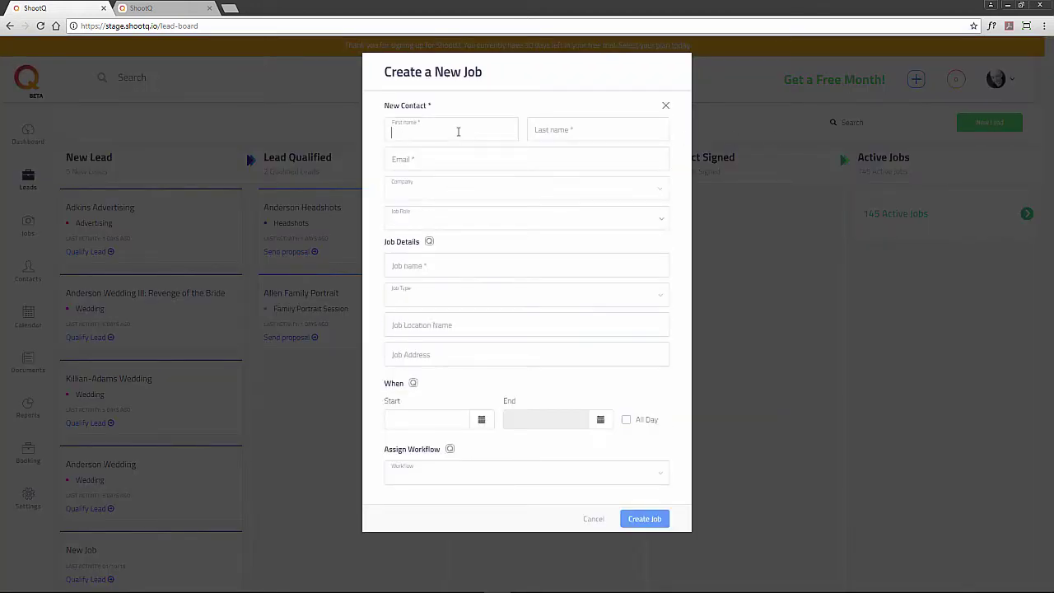
pyautogui.click(532, 128)
pyautogui.write('Burton')
pyautogui.click(524, 160)
pyautogui.write('tburton@test.com')
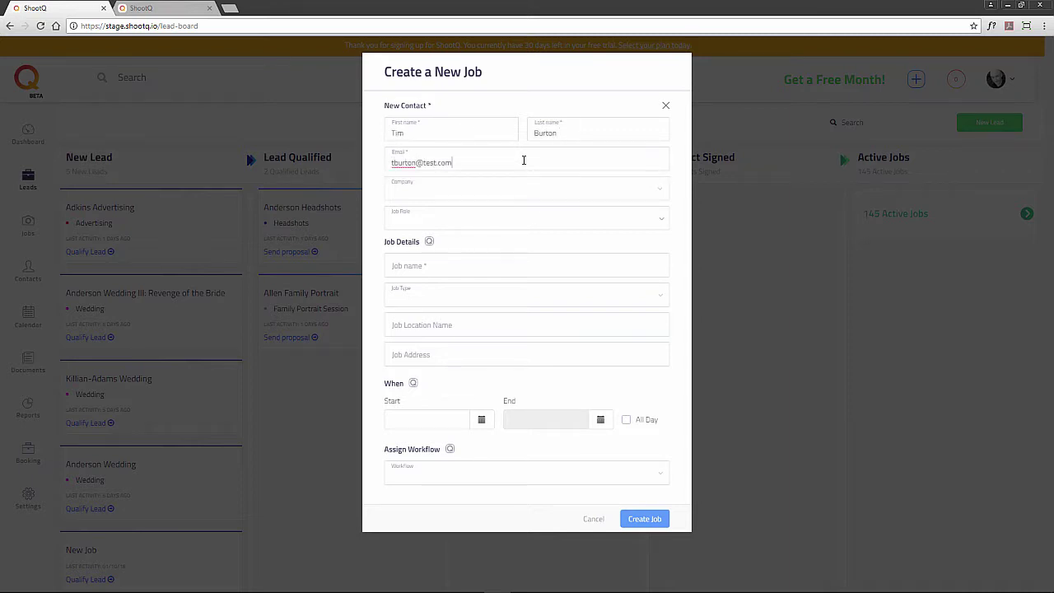
# Make the contact the Client and set job 'Burton Family Portrait', Family Portrait Session, Portraits workflow
pyautogui.click(488, 229)
pyautogui.click(442, 305)
pyautogui.click(443, 266)
pyautogui.write('Bu')
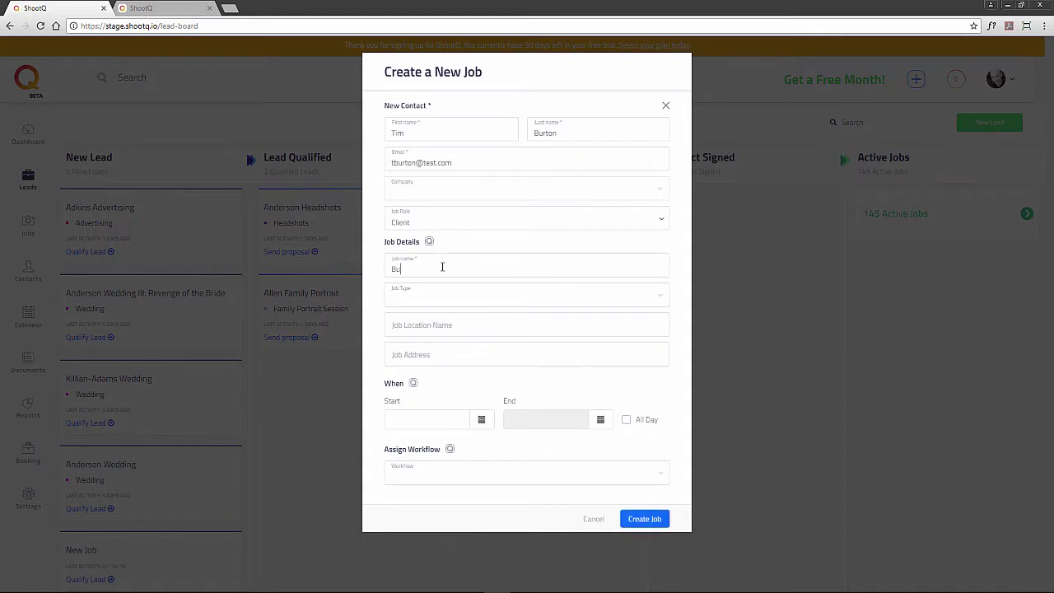
pyautogui.write('rton Family Portrait')
pyautogui.click(448, 298)
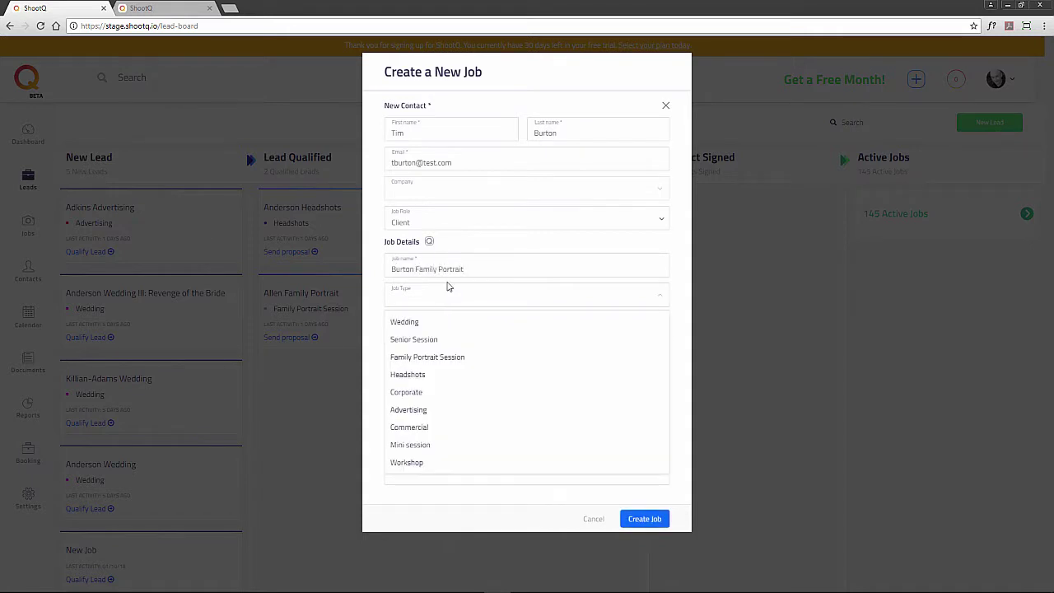
pyautogui.click(435, 359)
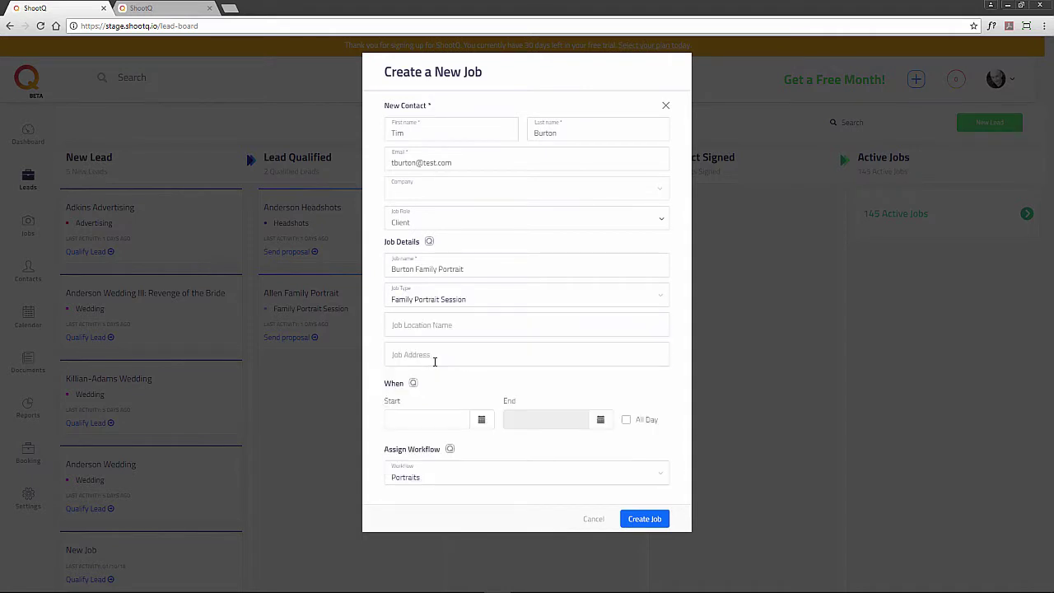
pyautogui.click(452, 472)
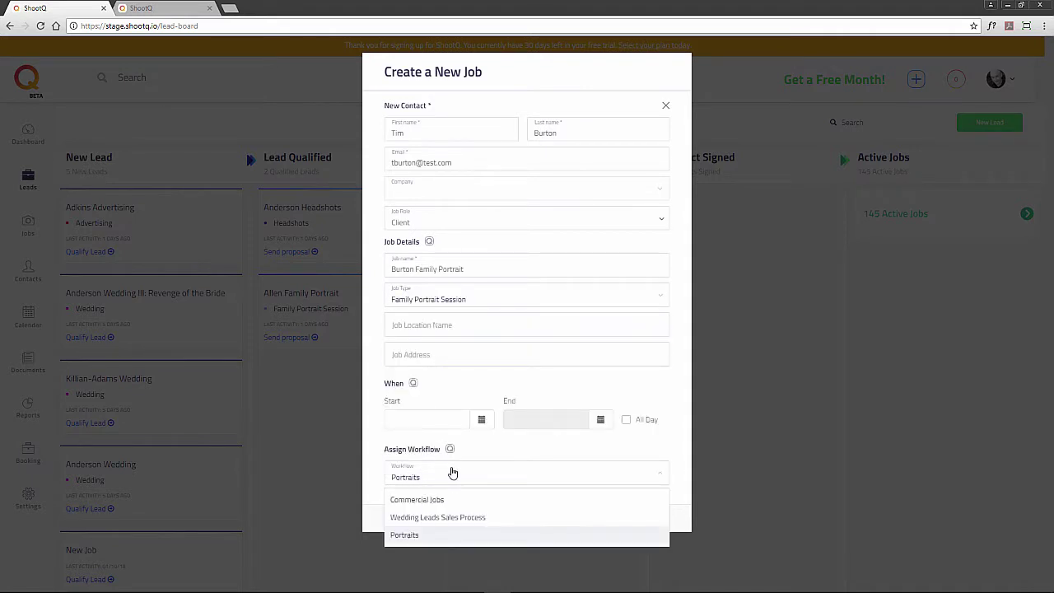
pyautogui.click(433, 535)
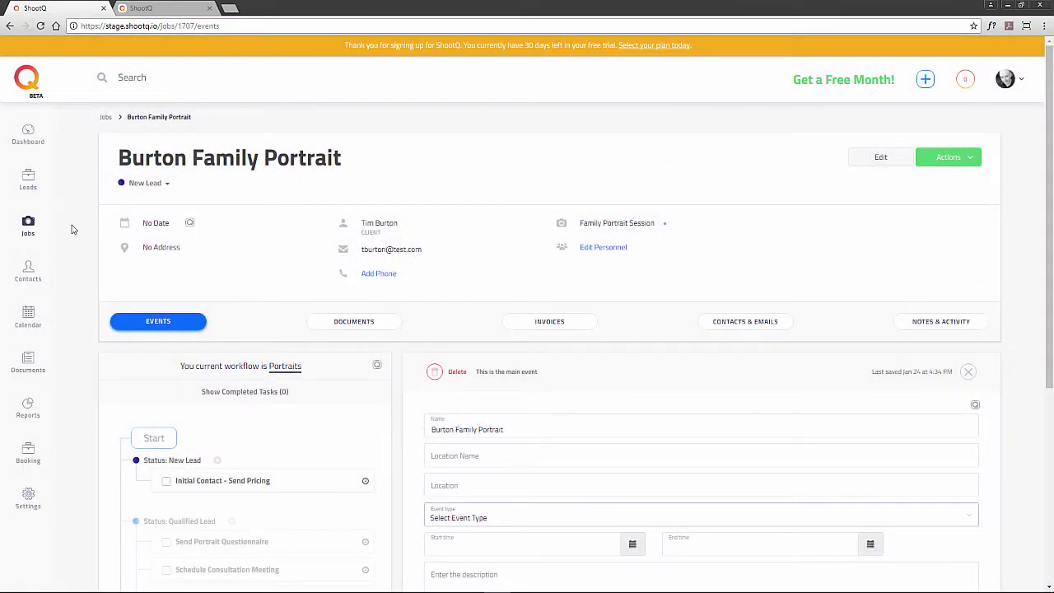
# Mark the job's Initial Contact - Send Pricing task complete, then show and re-hide completed tasks
pyautogui.scroll(-3, 72, 229)
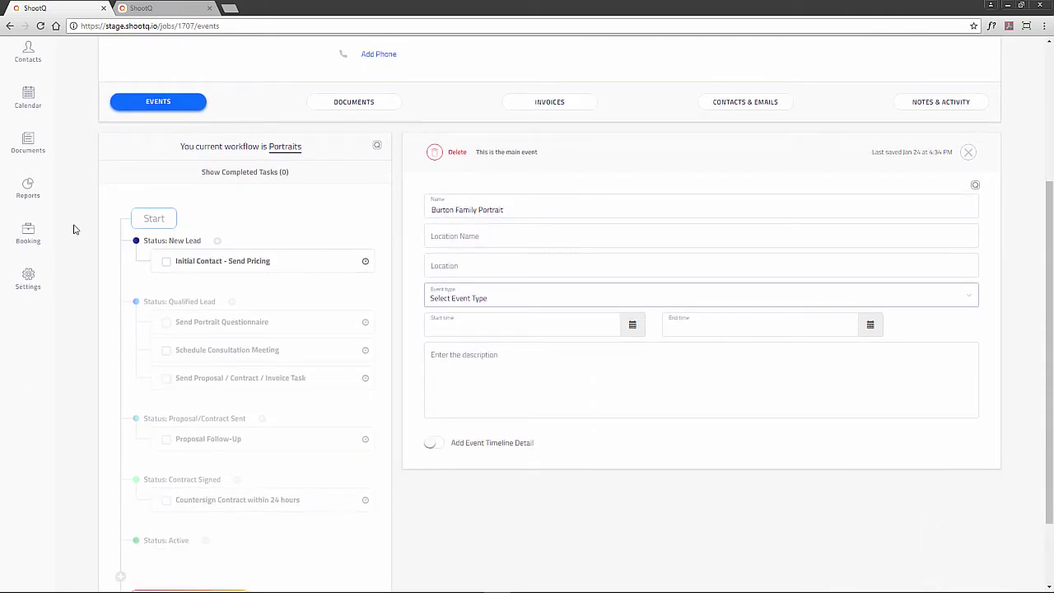
pyautogui.click(224, 262)
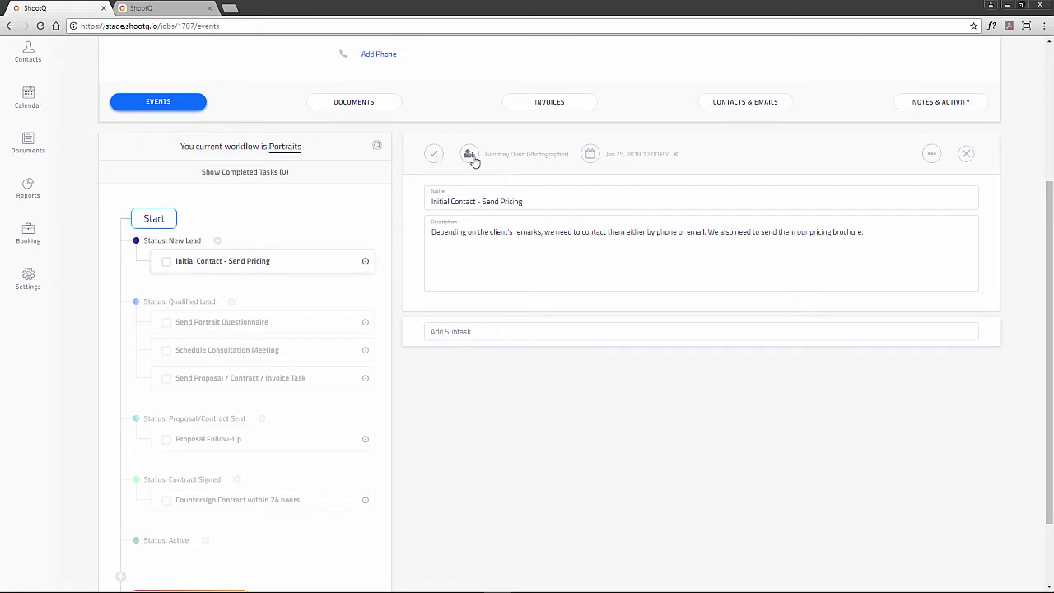
pyautogui.click(564, 198)
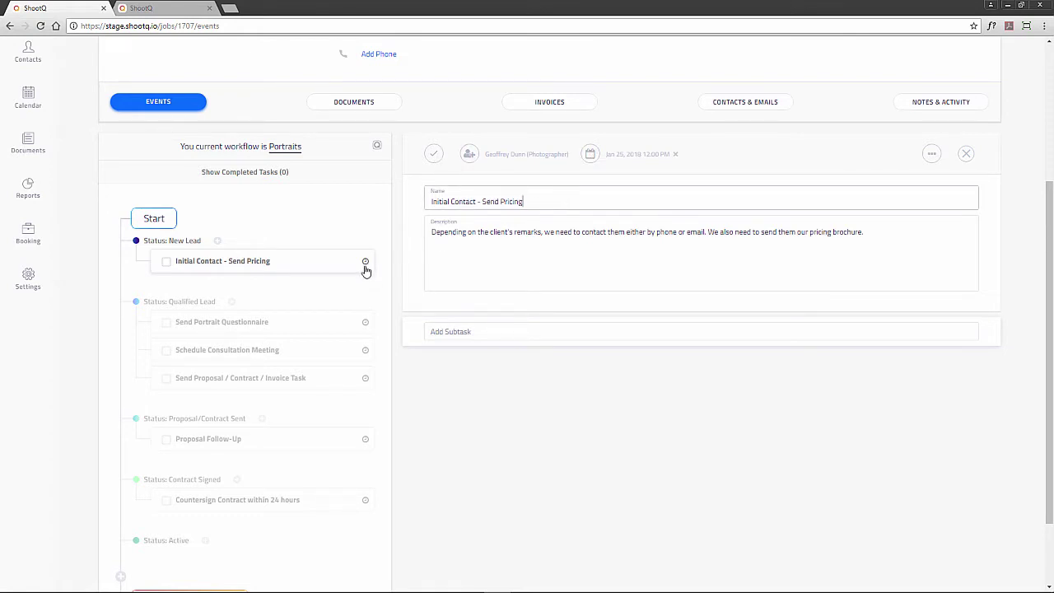
pyautogui.moveTo(366, 267)
pyautogui.click(433, 156)
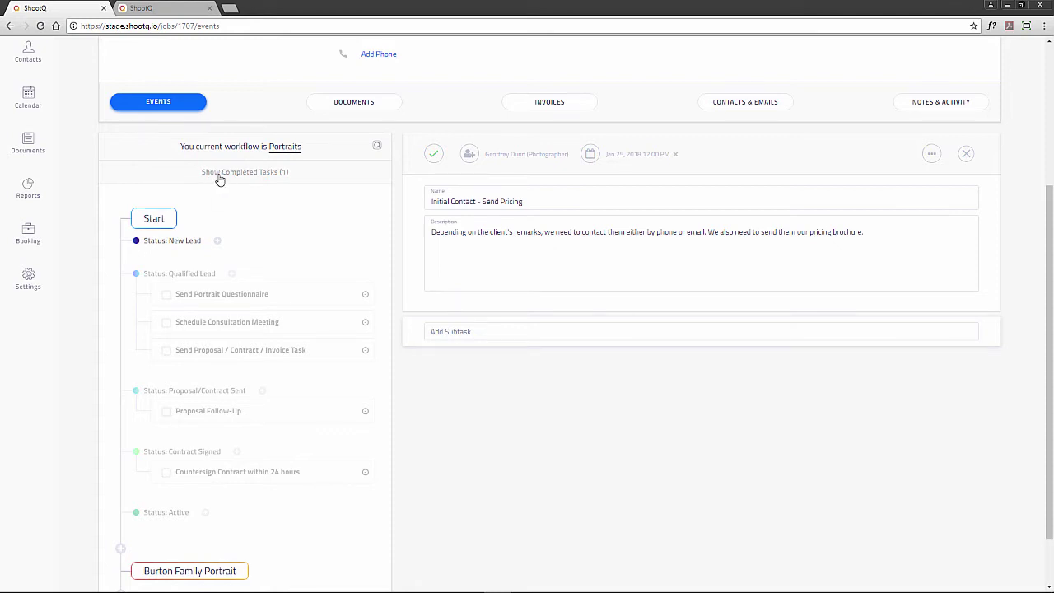
pyautogui.click(246, 176)
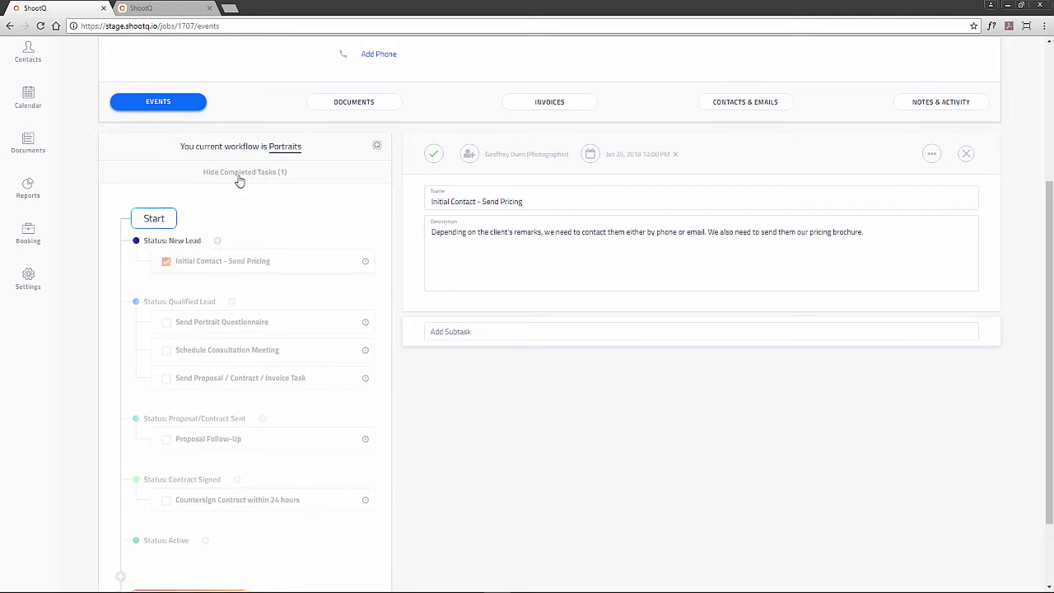
pyautogui.click(239, 178)
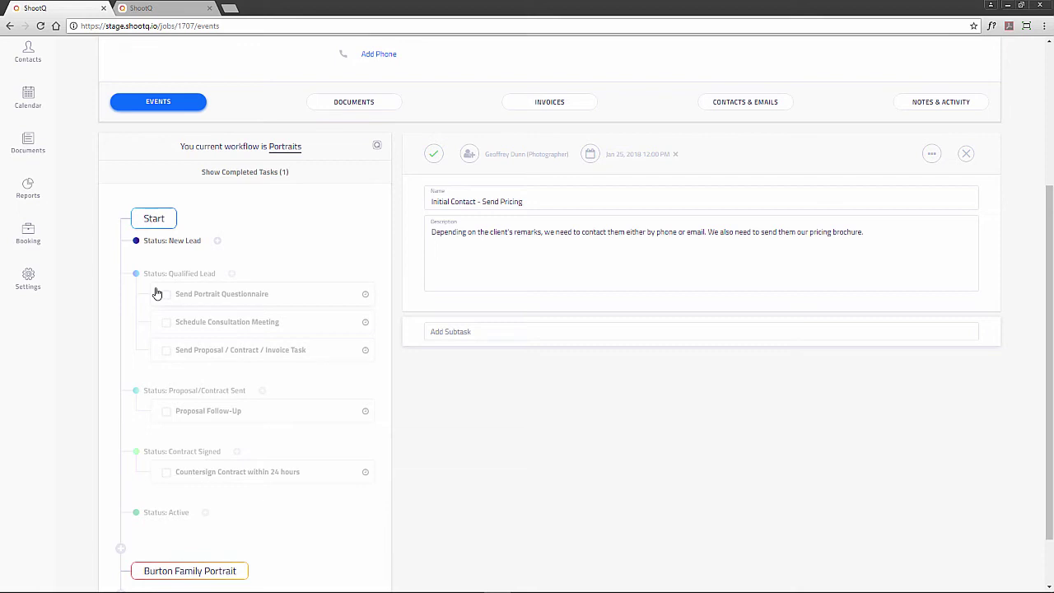
pyautogui.scroll(2, 156, 294)
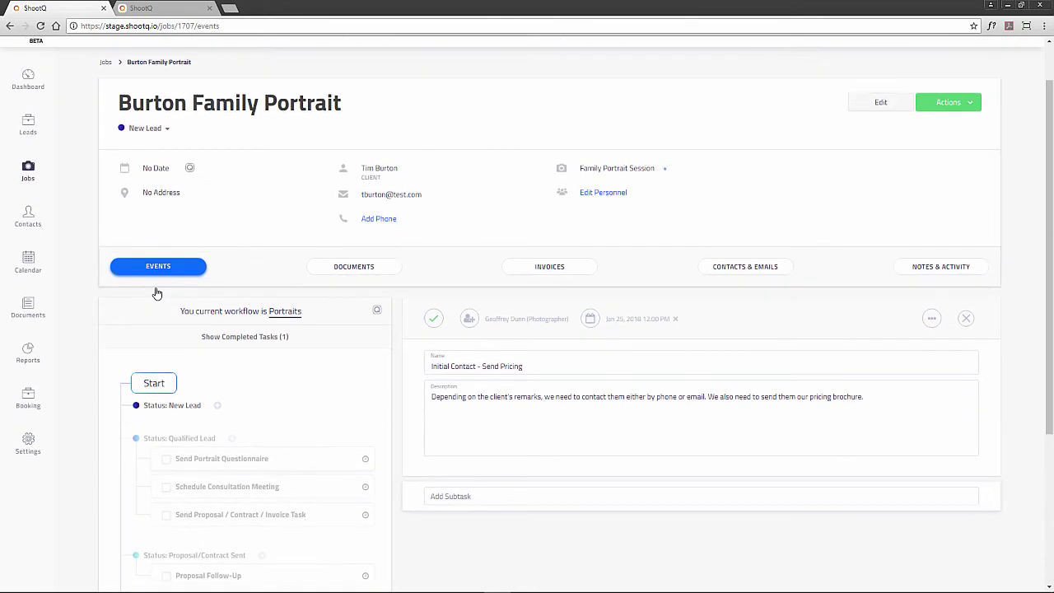
# Change the Burton Family Portrait status from New Lead to Qualified Lead and check off Send Portrait Questionnaire
pyautogui.click(151, 129)
pyautogui.click(153, 179)
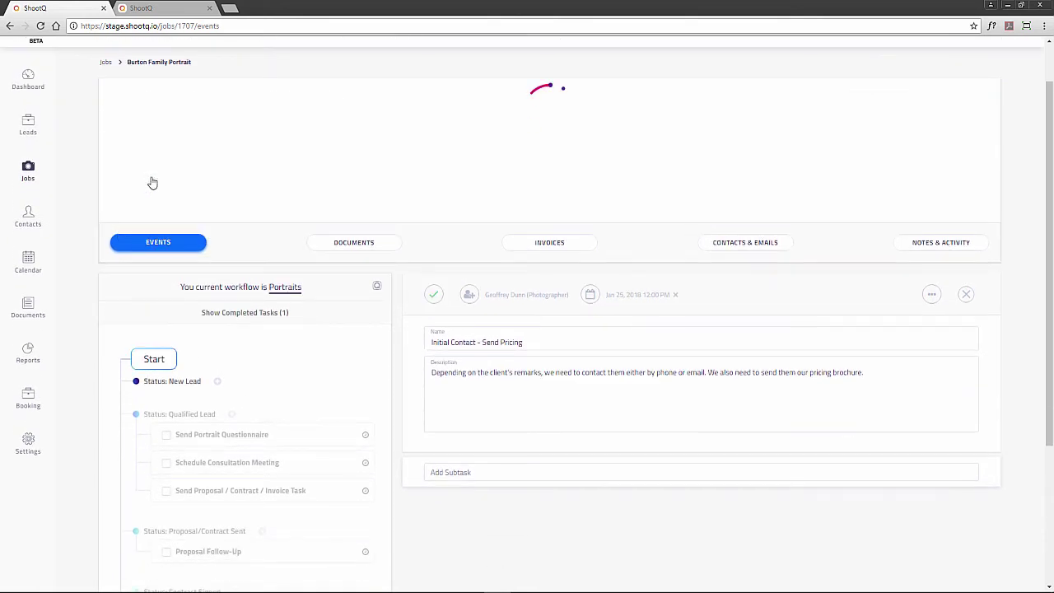
pyautogui.scroll(-1, 151, 181)
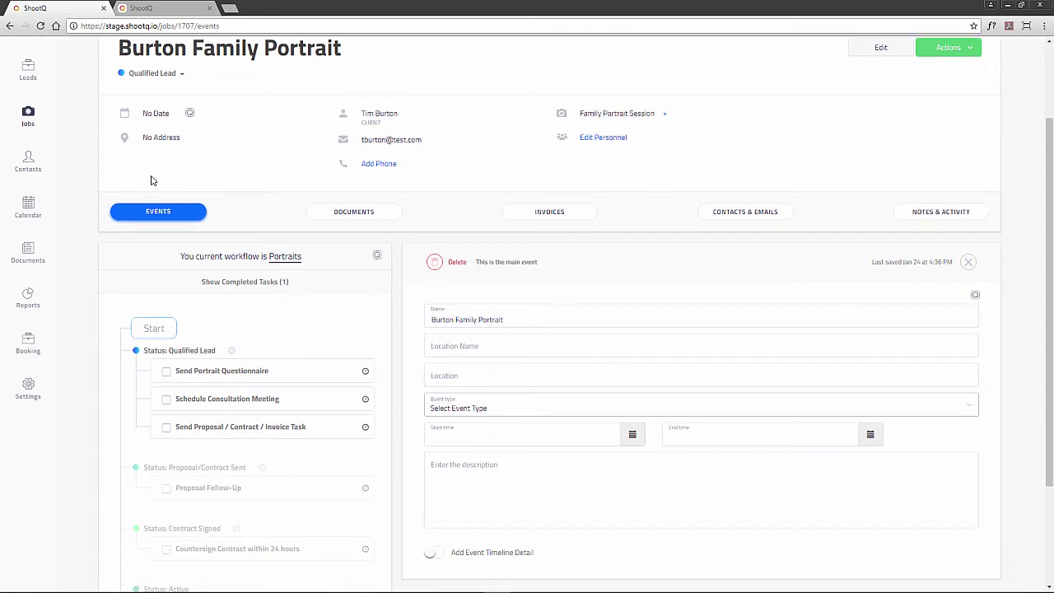
pyautogui.scroll(-2, 152, 178)
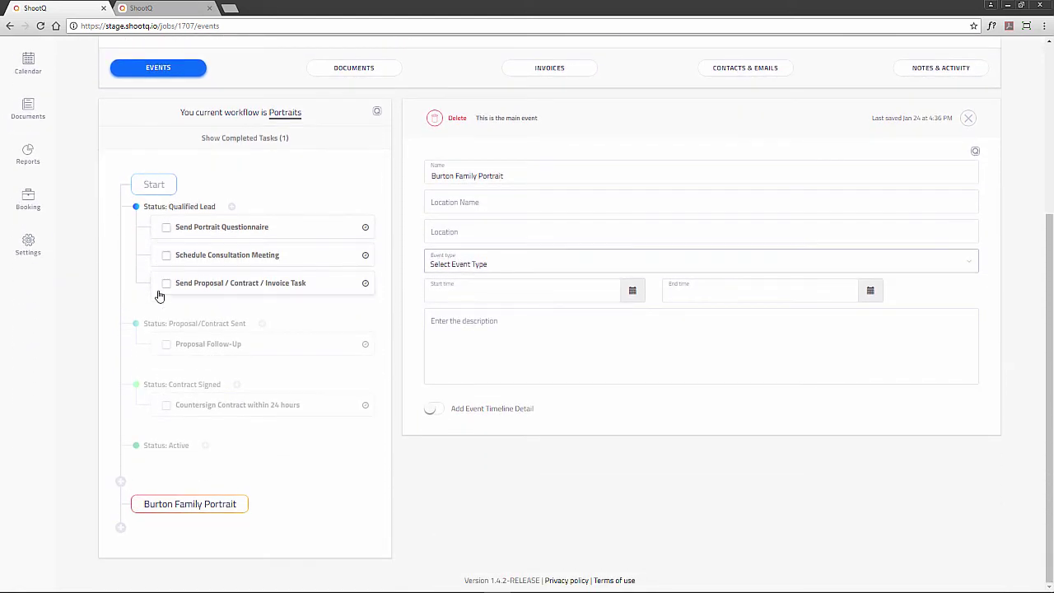
pyautogui.click(165, 228)
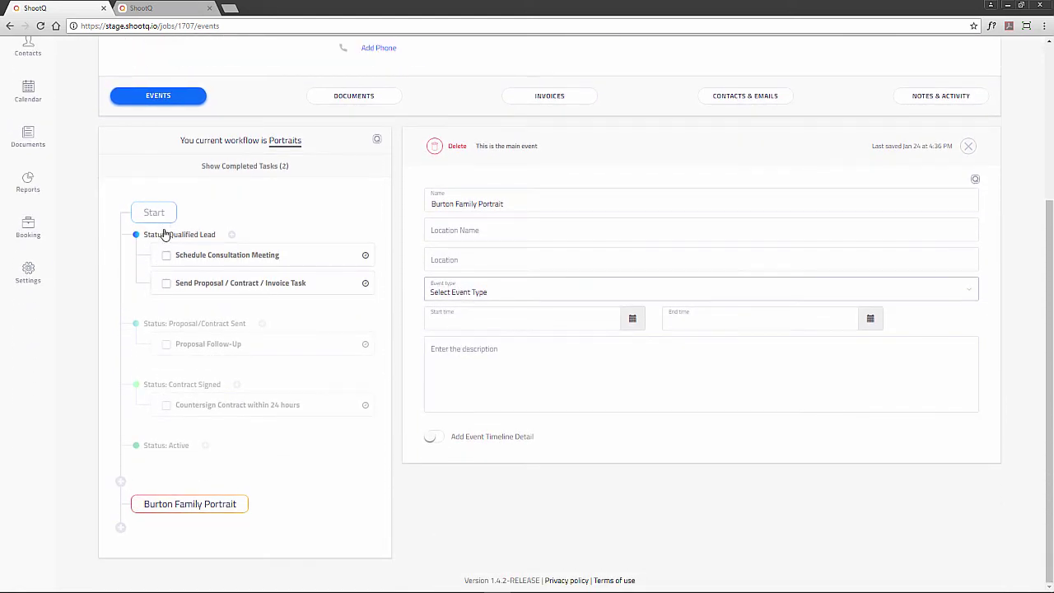